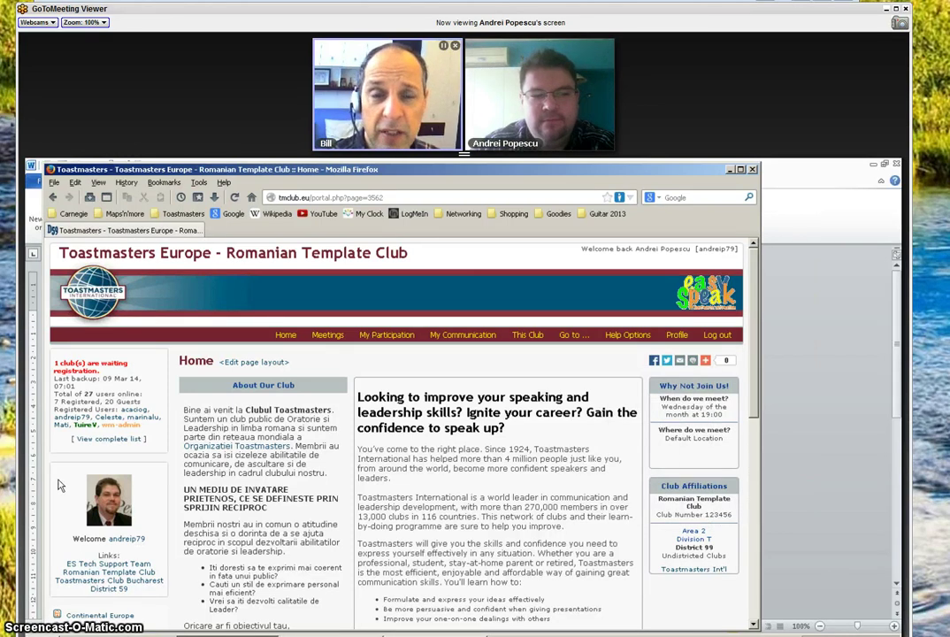
Scroll through the About Our Club text to review its content before editing.
scroll(57, 486, "down", 2)
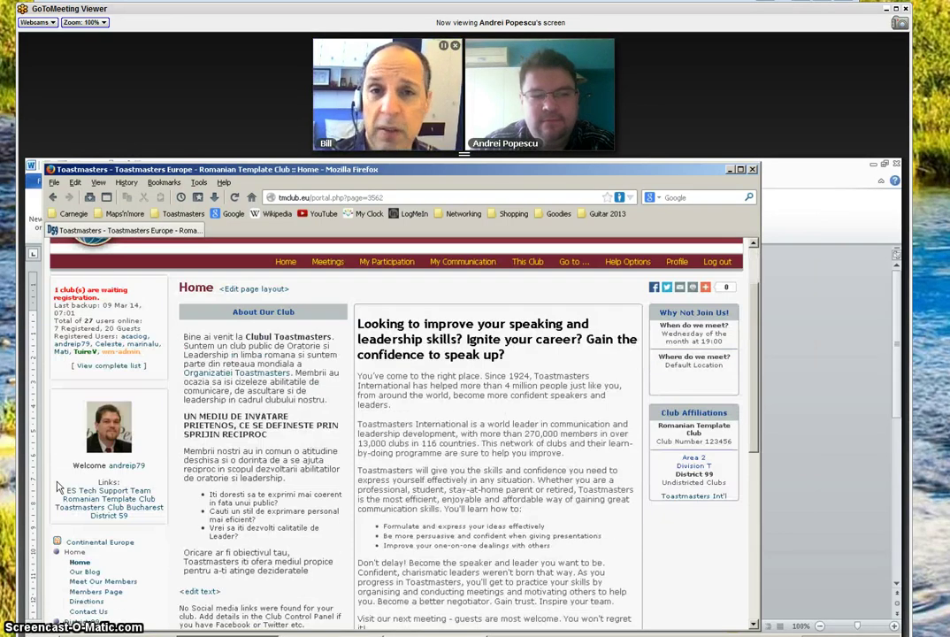
scroll(57, 486, "down", 2)
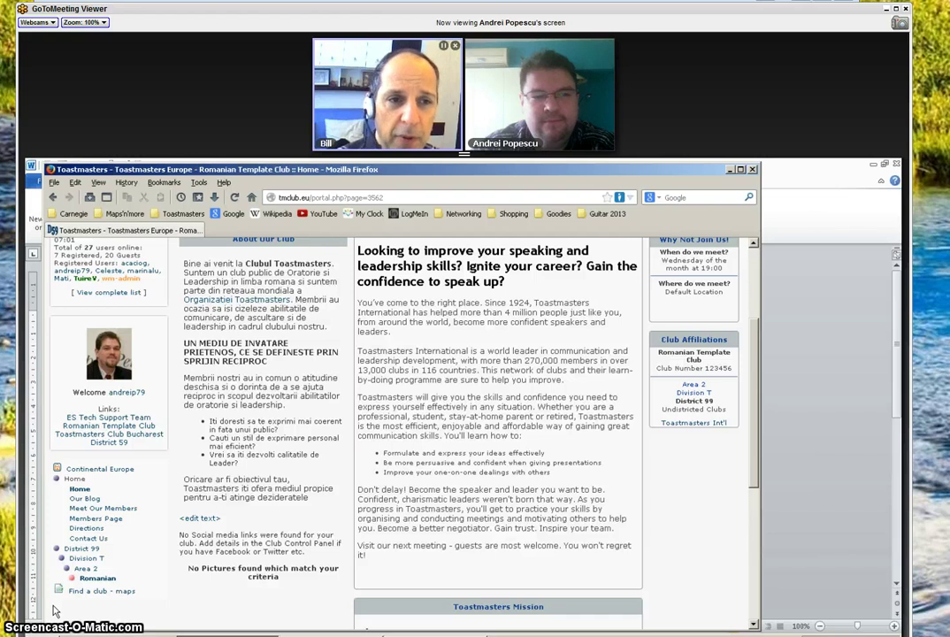
scroll(431, 372, "up", 3)
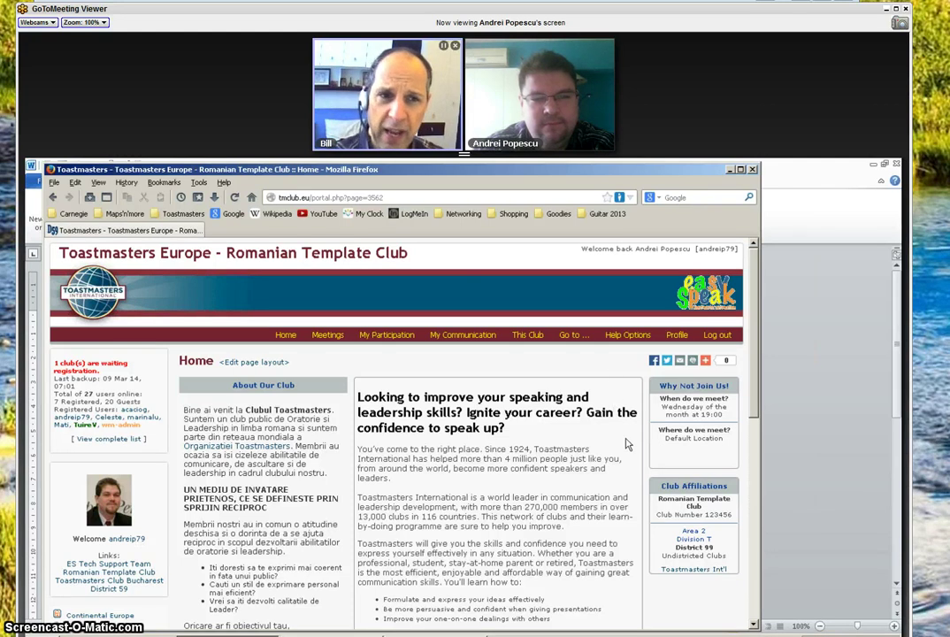
scroll(627, 444, "down", 2)
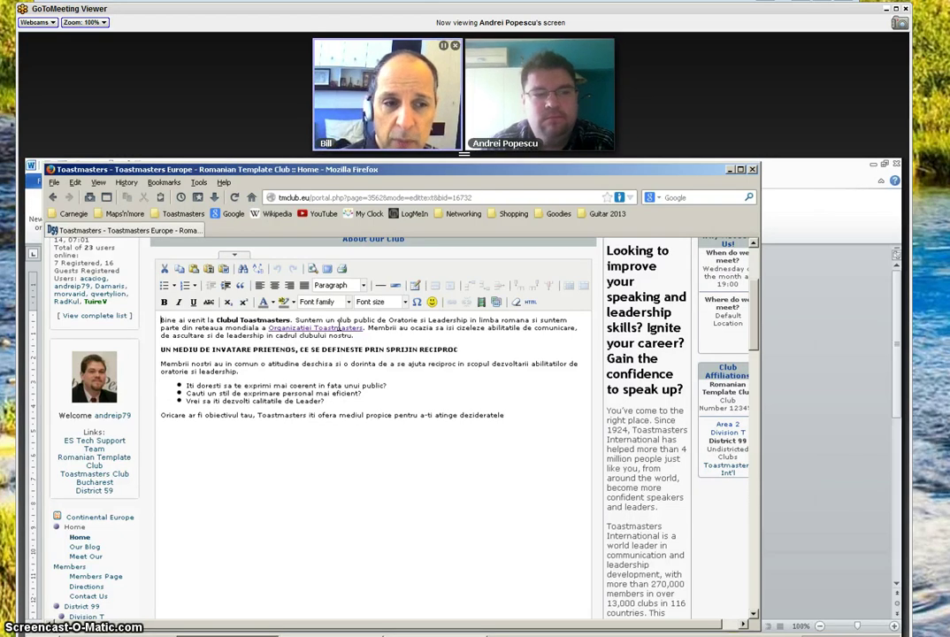
Add a new top line reading 'Salutare!' above the welcome text.
key("Return")
key("Up")
type("Salutar")
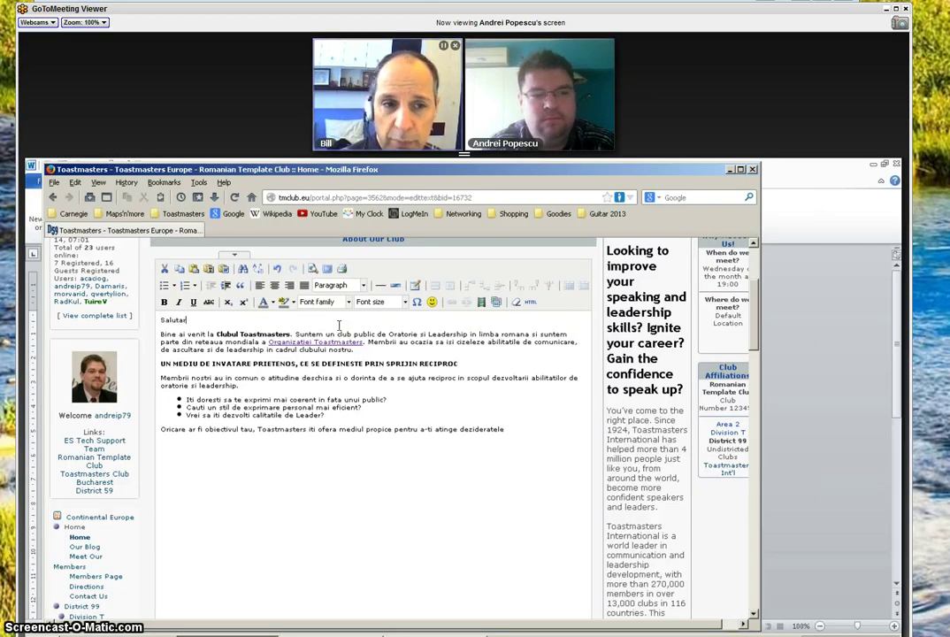
type("e!")
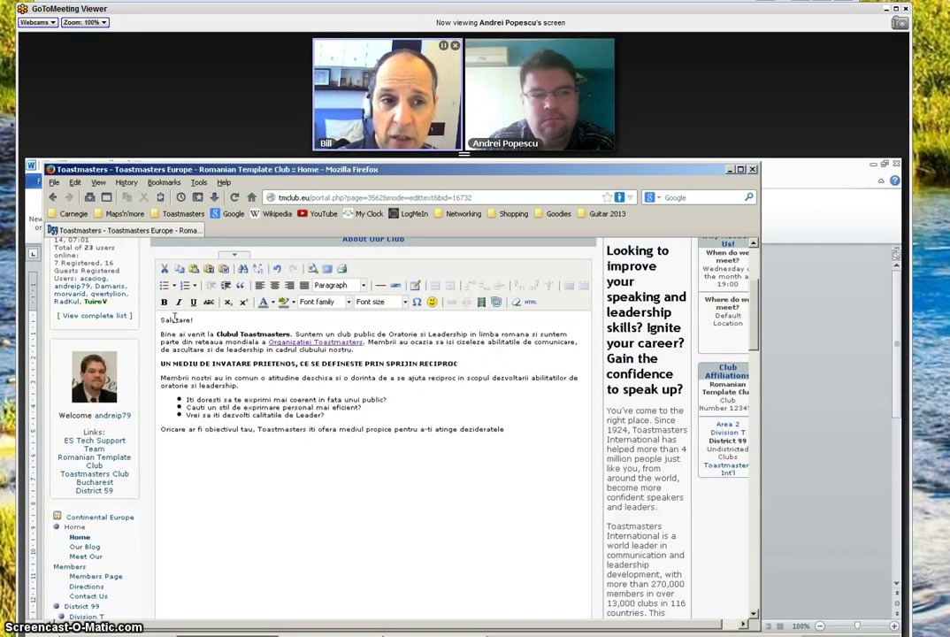
Make 'Salutare!' bold and red, trying 14pt then resetting the font size.
triple_click(175, 319)
left_click(194, 319)
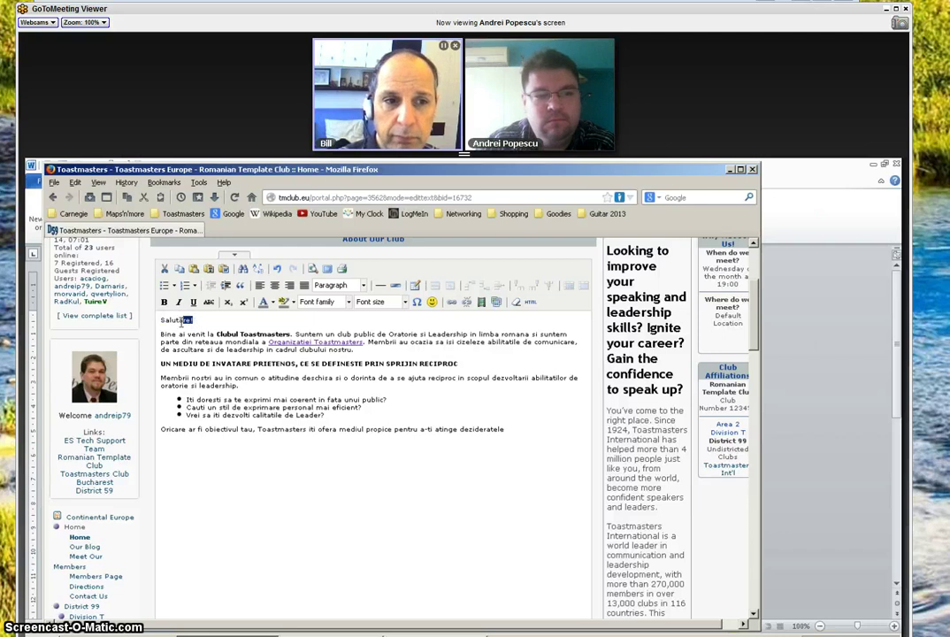
left_click(273, 302)
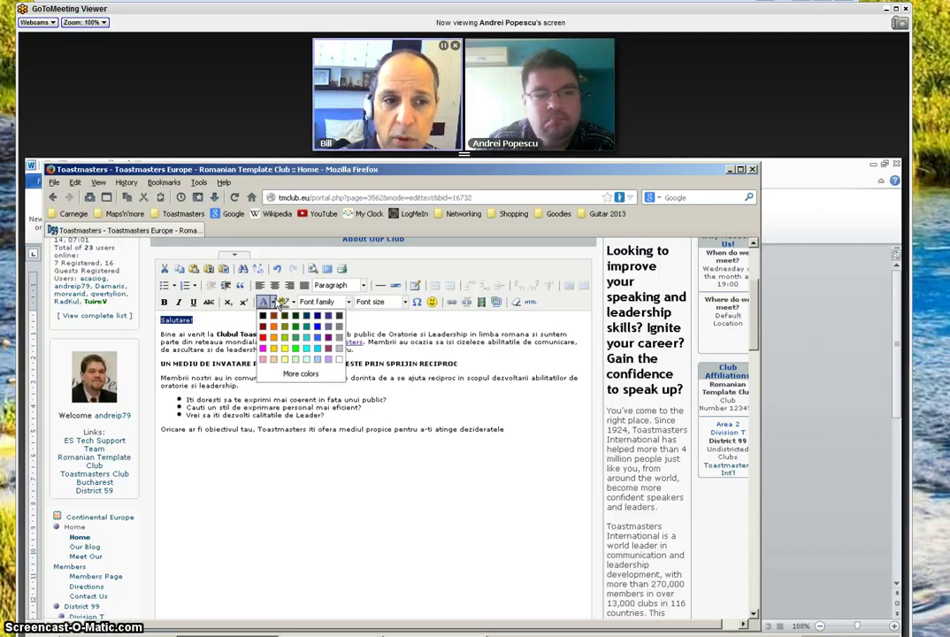
left_click(264, 338)
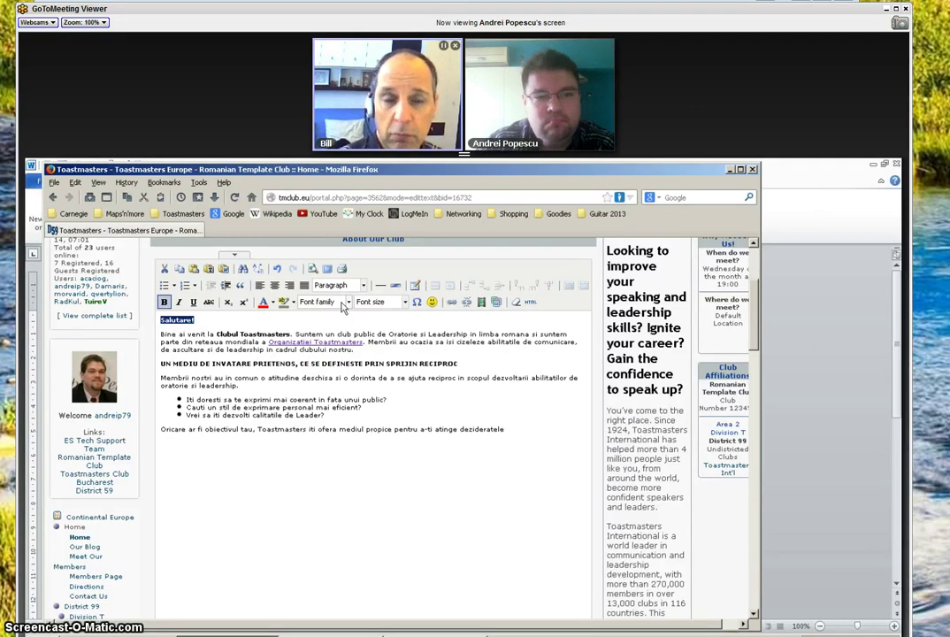
left_click(379, 302)
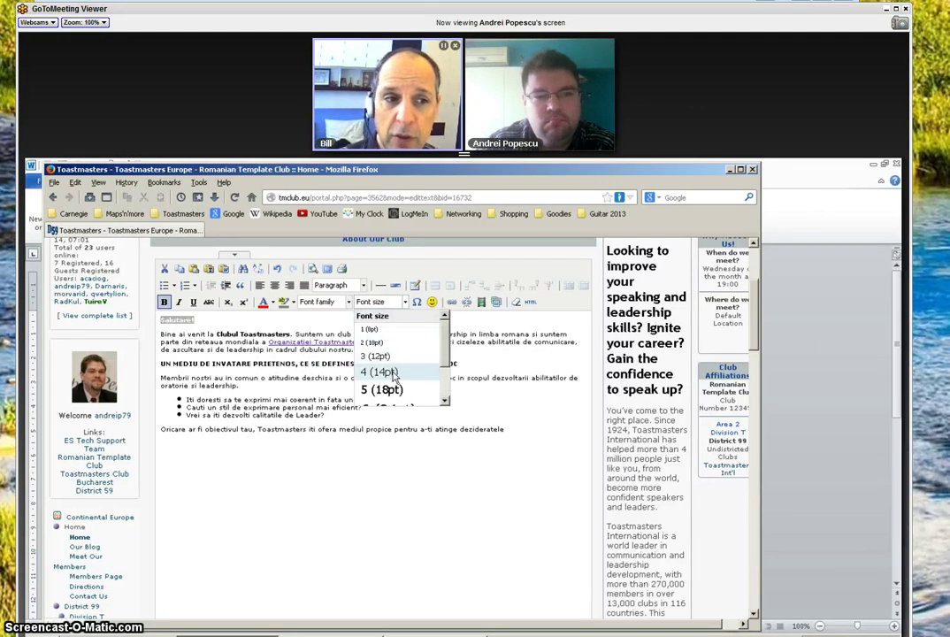
left_click(394, 371)
left_click(404, 302)
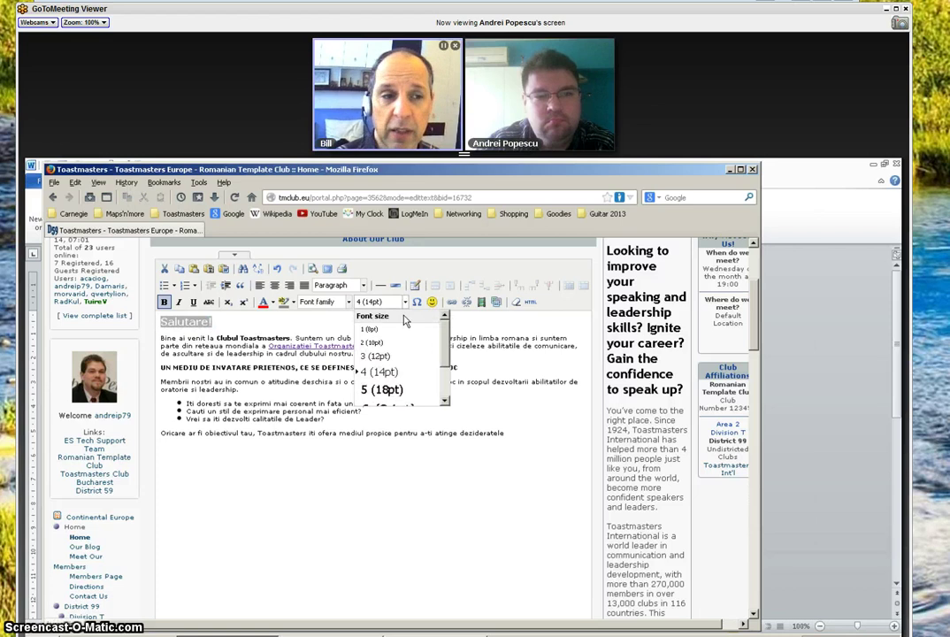
left_click(394, 358)
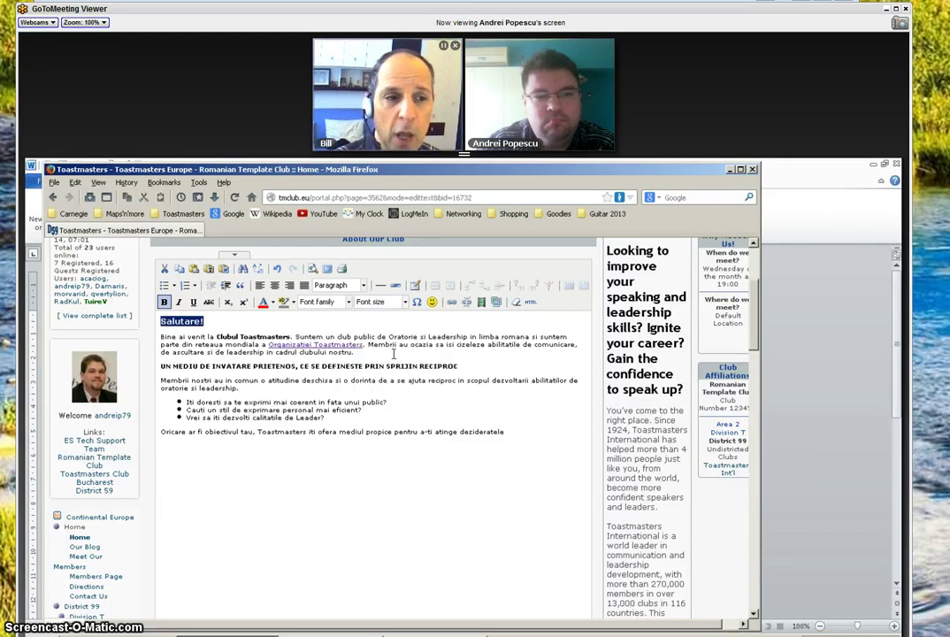
left_click(249, 324)
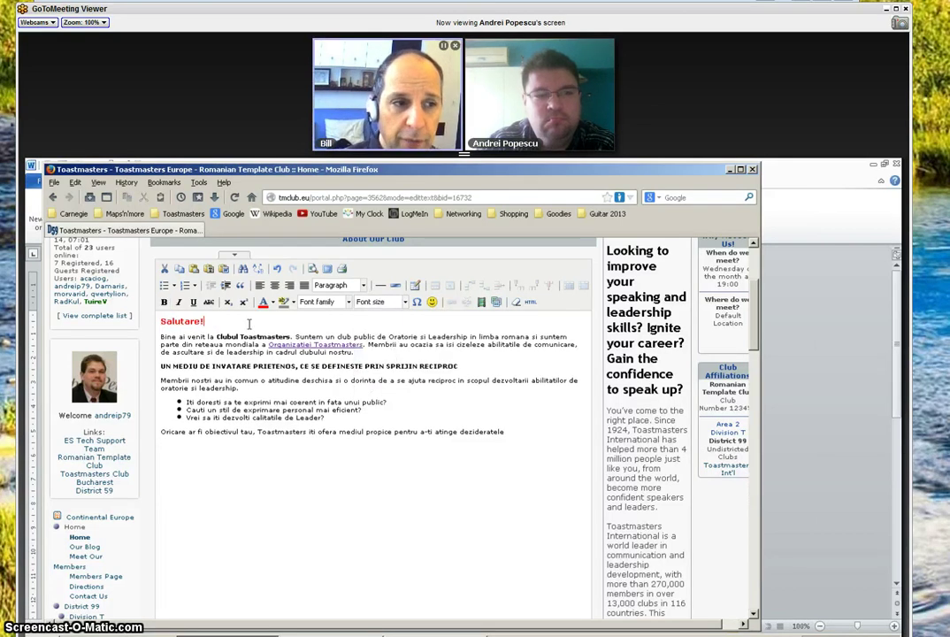
left_click(162, 321)
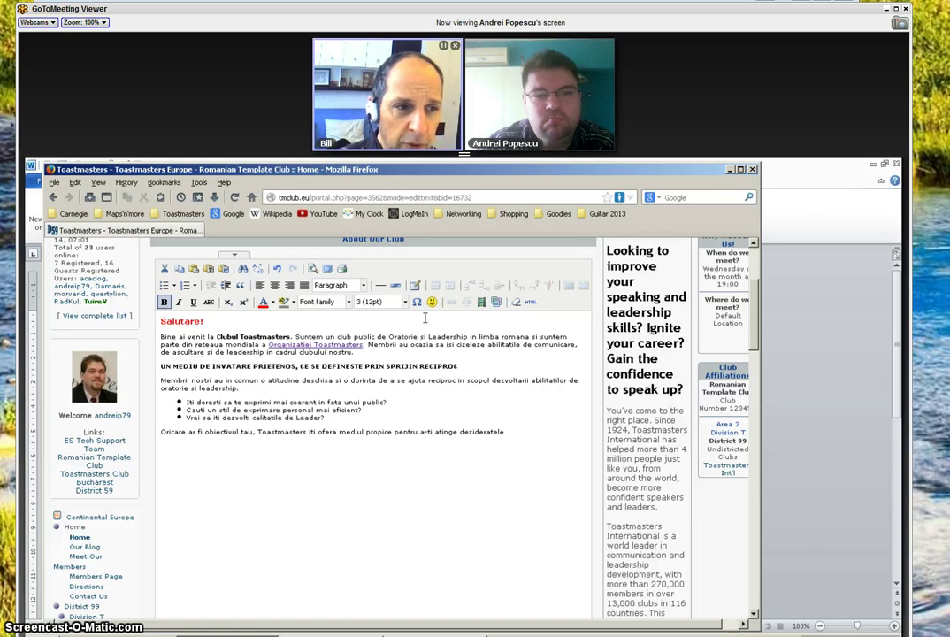
Open the image manager, then open the group photo link from the Easy-Speak tech support Skype chat.
left_click(496, 303)
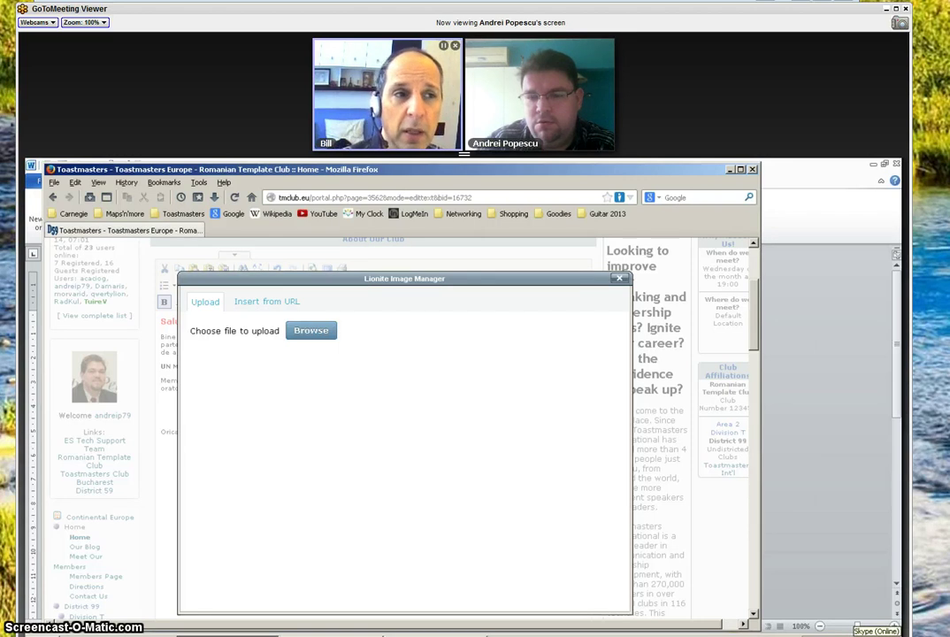
left_click(880, 630)
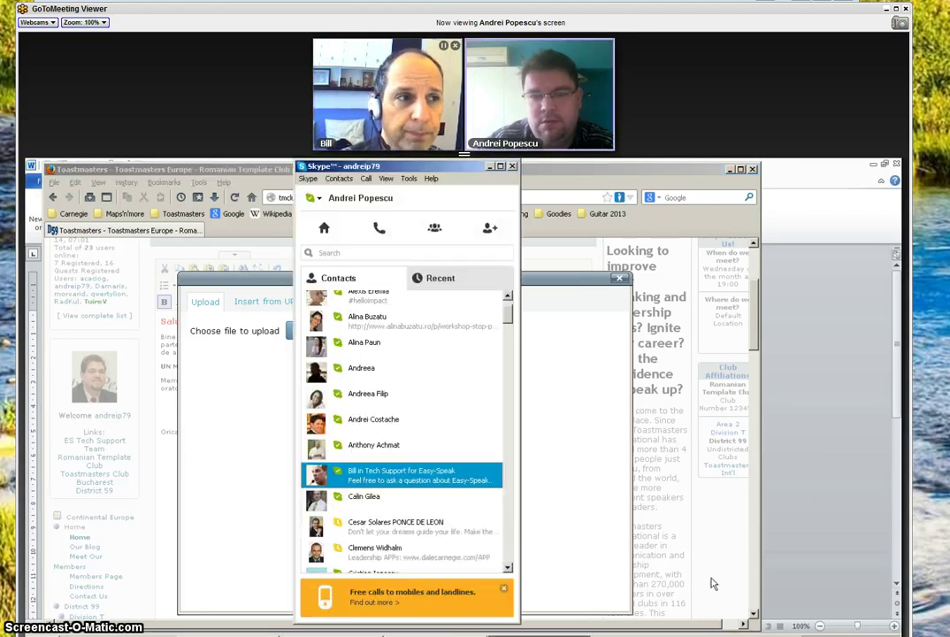
double_click(389, 478)
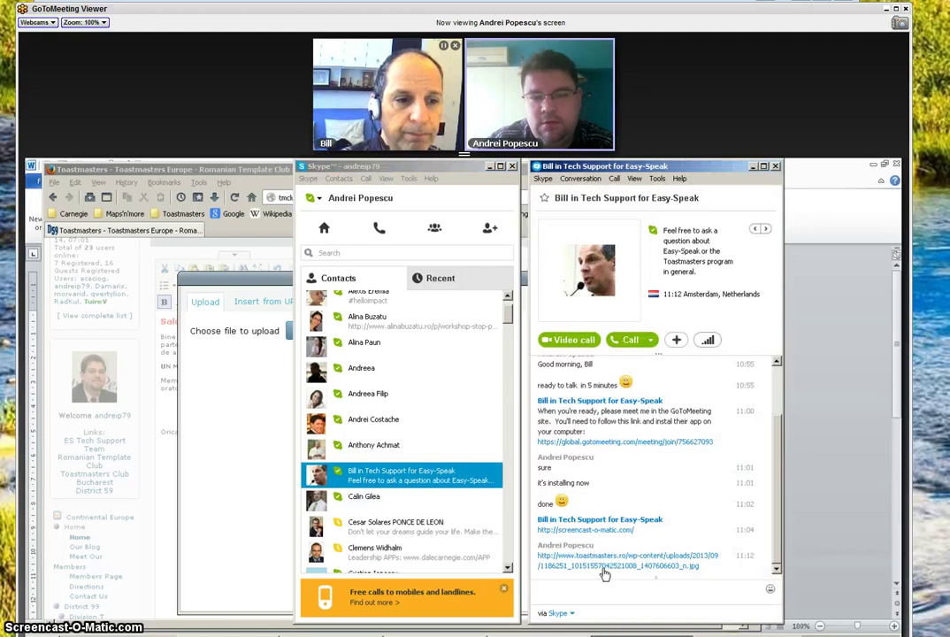
left_click(619, 556)
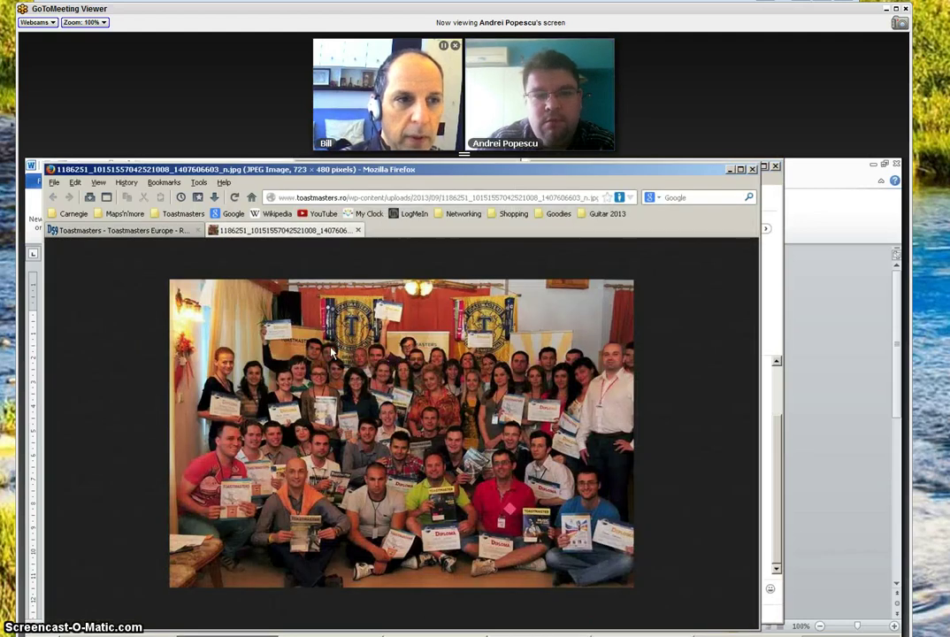
Save the 723 × 480 group photo JPEG to the Desktop.
right_click(349, 391)
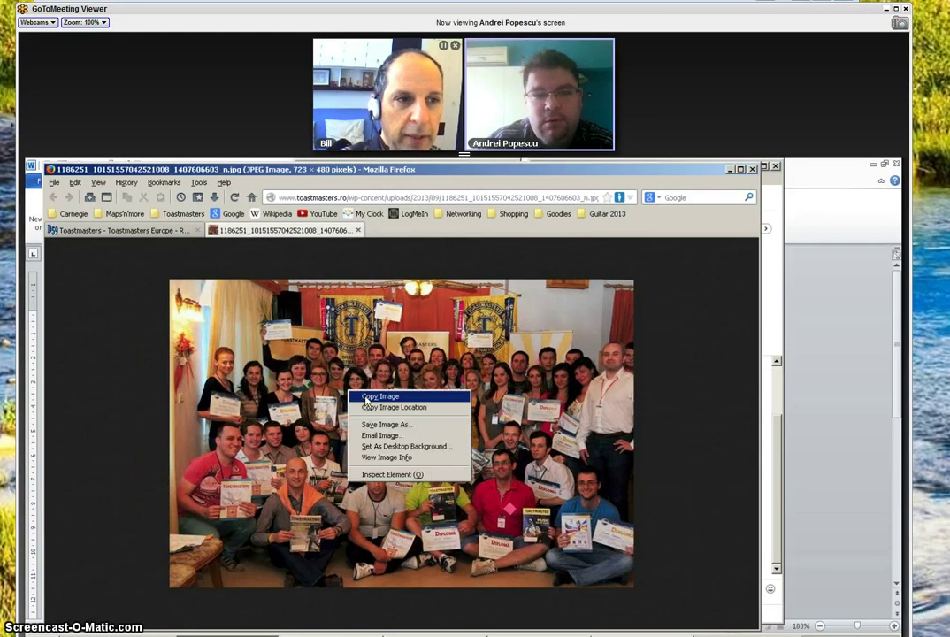
left_click(389, 425)
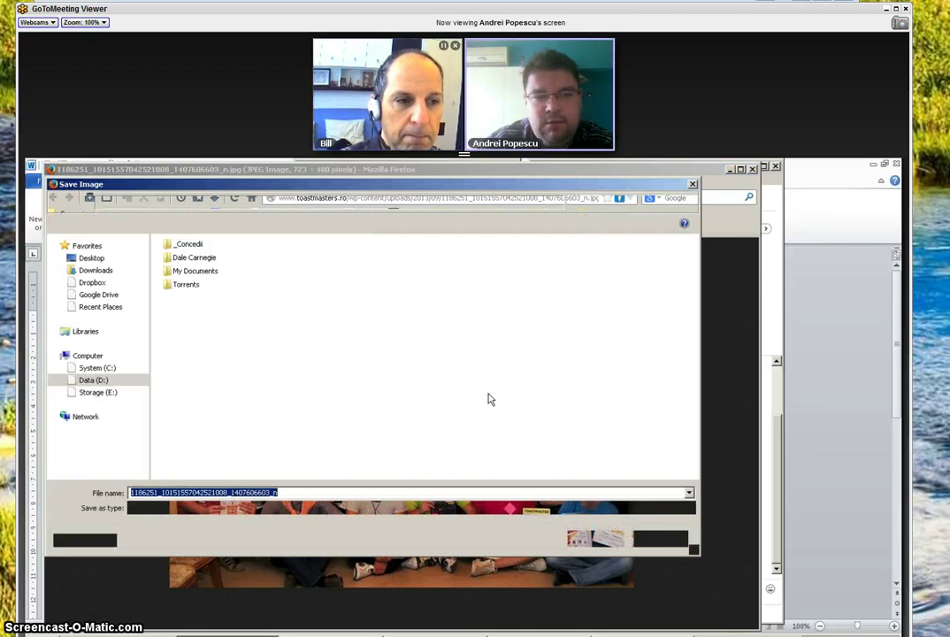
left_click(91, 258)
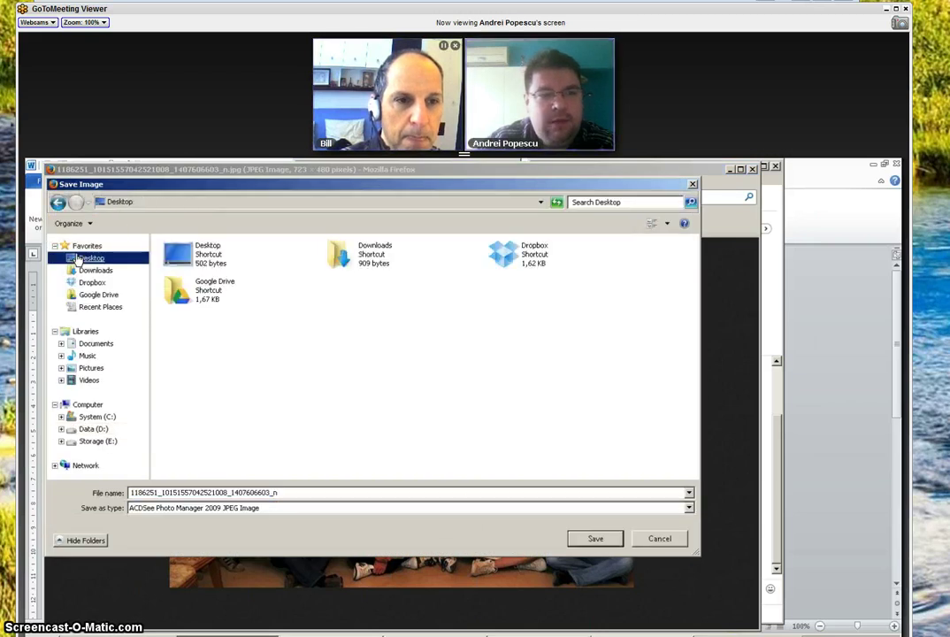
left_click(607, 540)
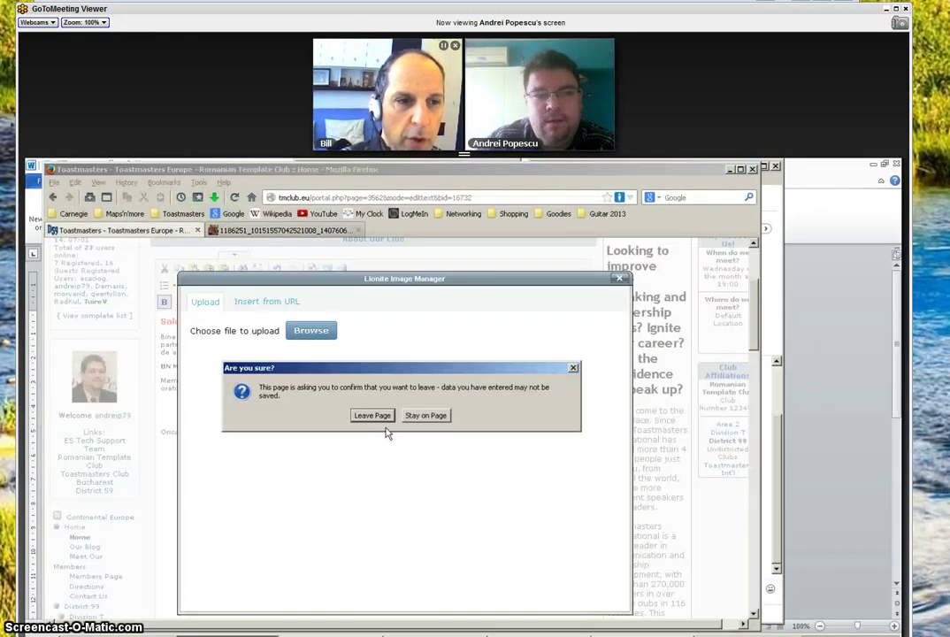
Stay on the page, upload the JPG group photo and insert it into the text.
left_click(433, 416)
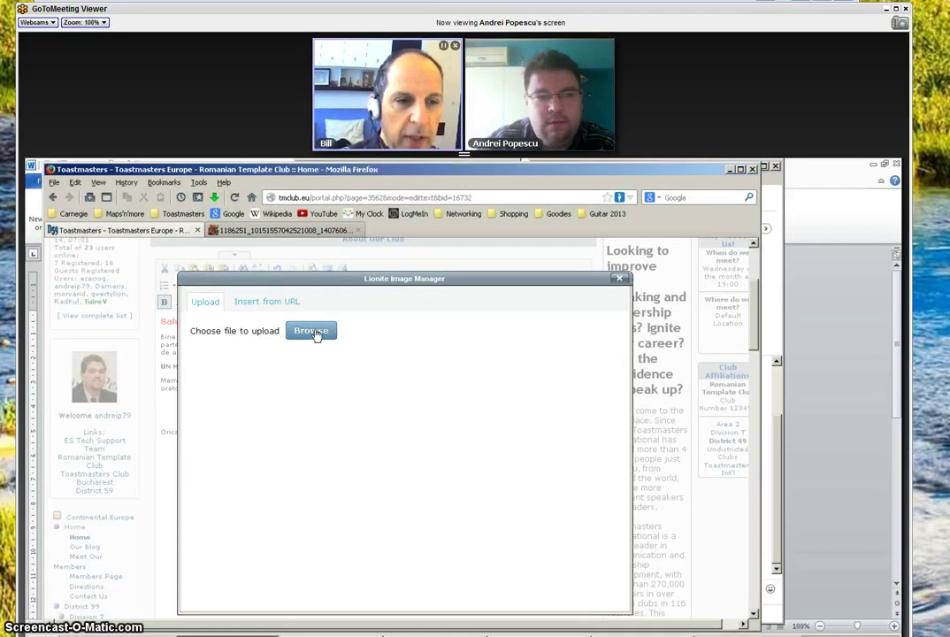
left_click(311, 331)
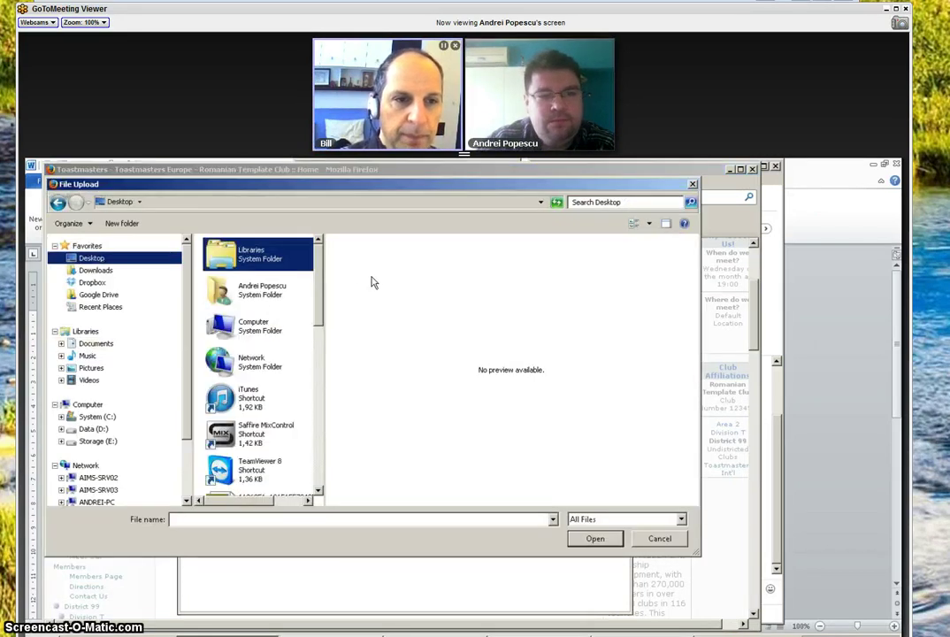
left_click_drag(318, 283, 324, 350)
left_click(265, 322)
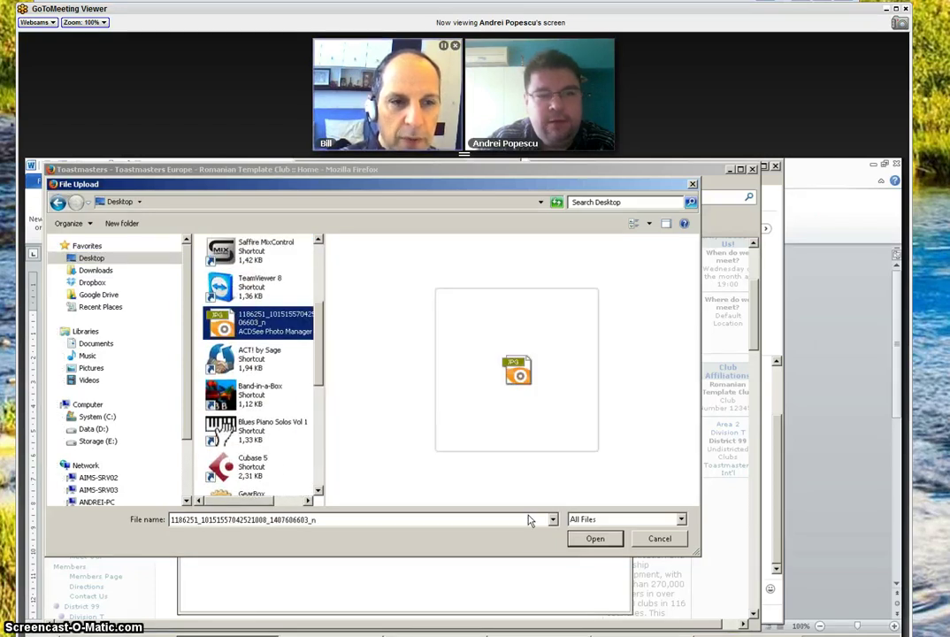
left_click(607, 541)
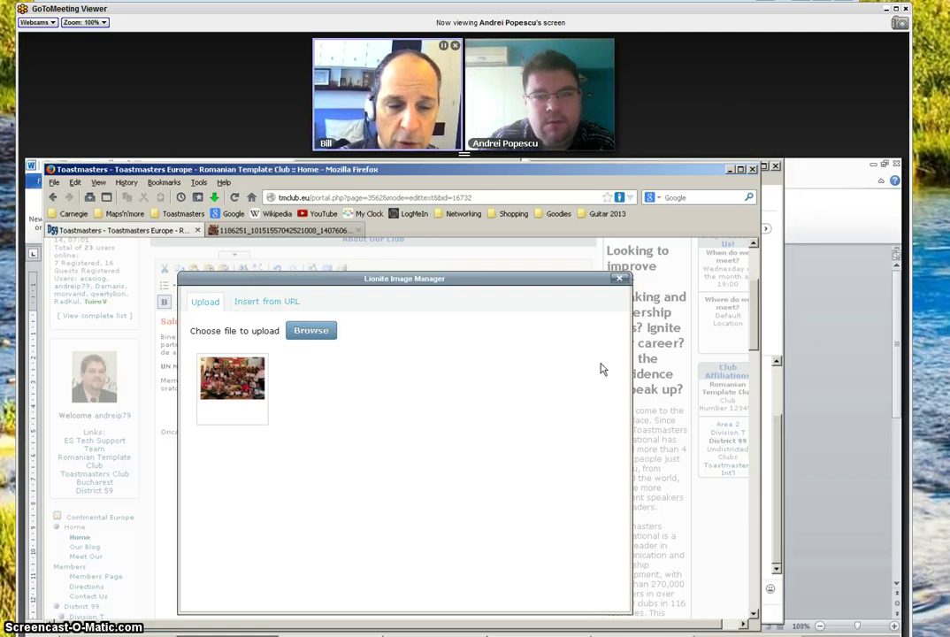
mouse_move(247, 393)
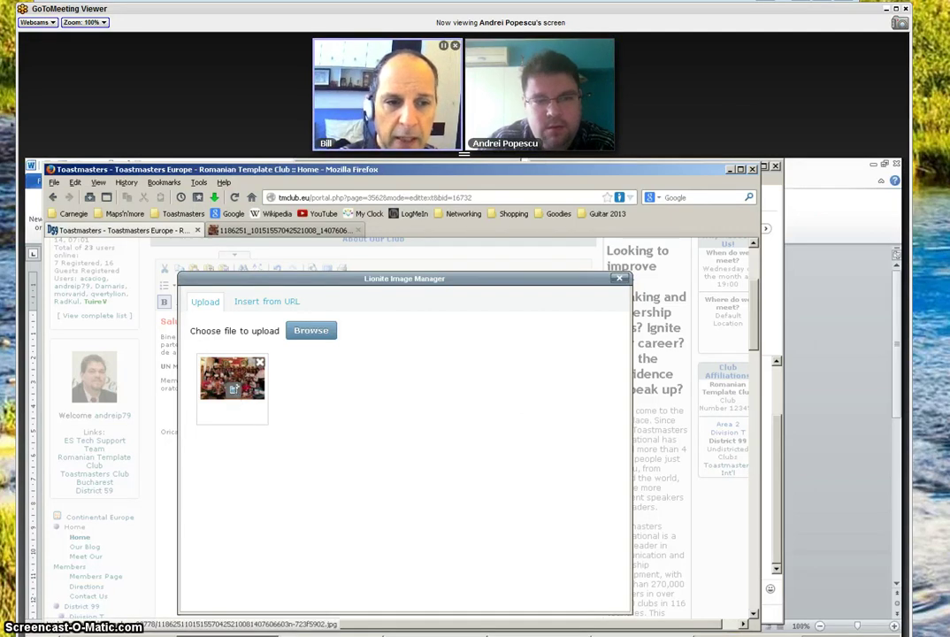
left_click(235, 395)
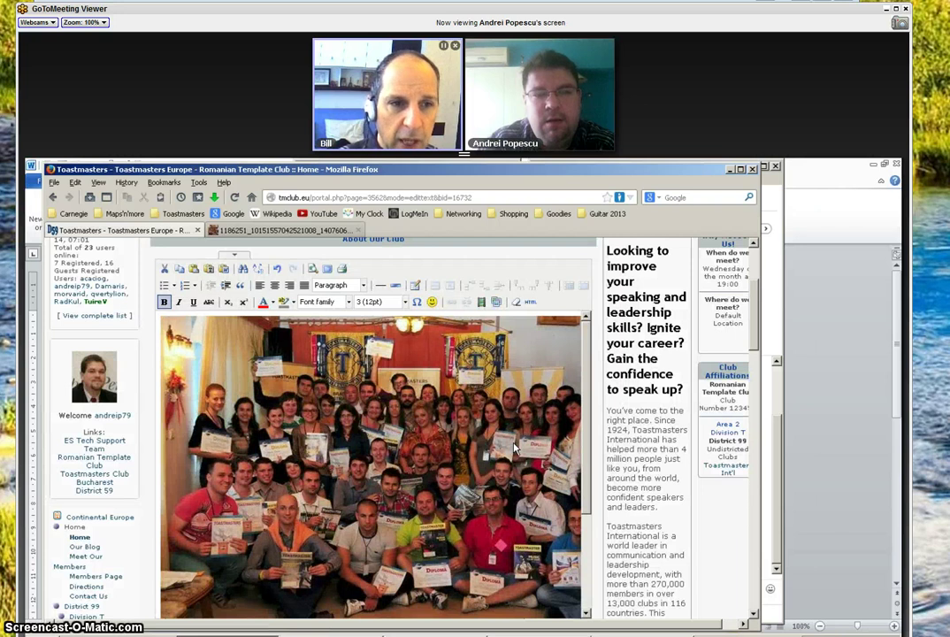
scroll(517, 450, "down", 2)
scroll(517, 450, "down", 2)
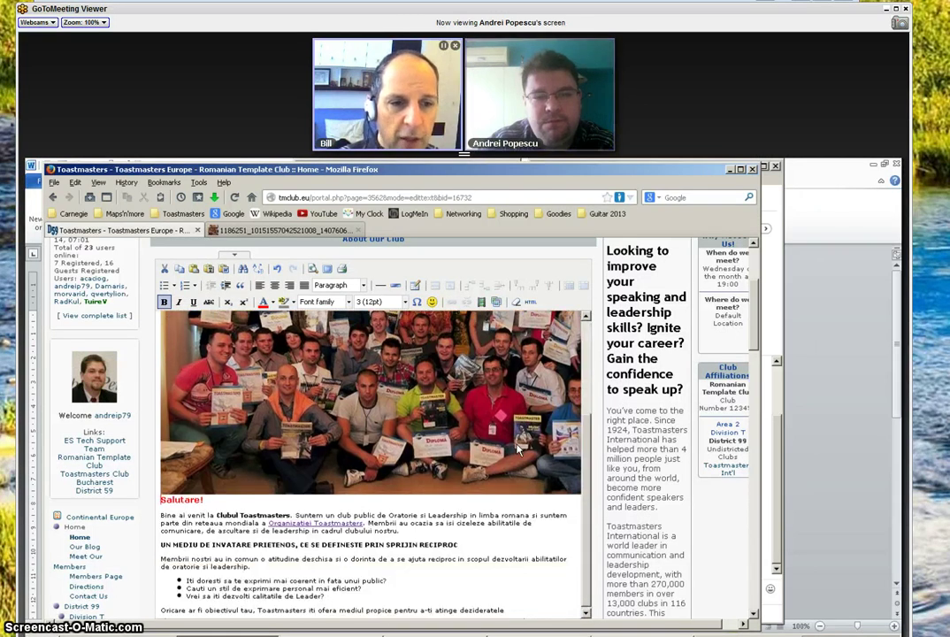
scroll(517, 451, "up", 4)
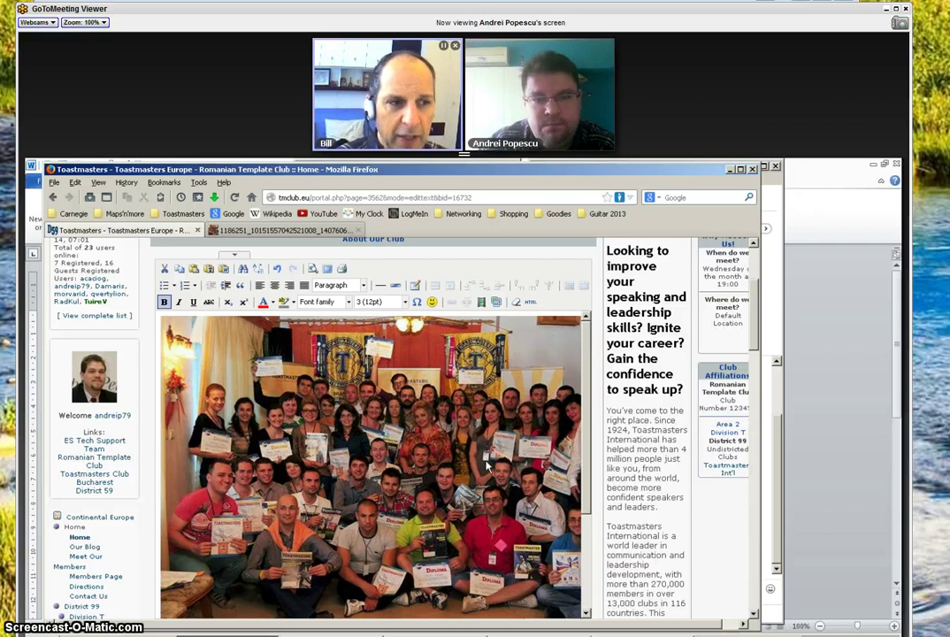
scroll(402, 508, "down", 2)
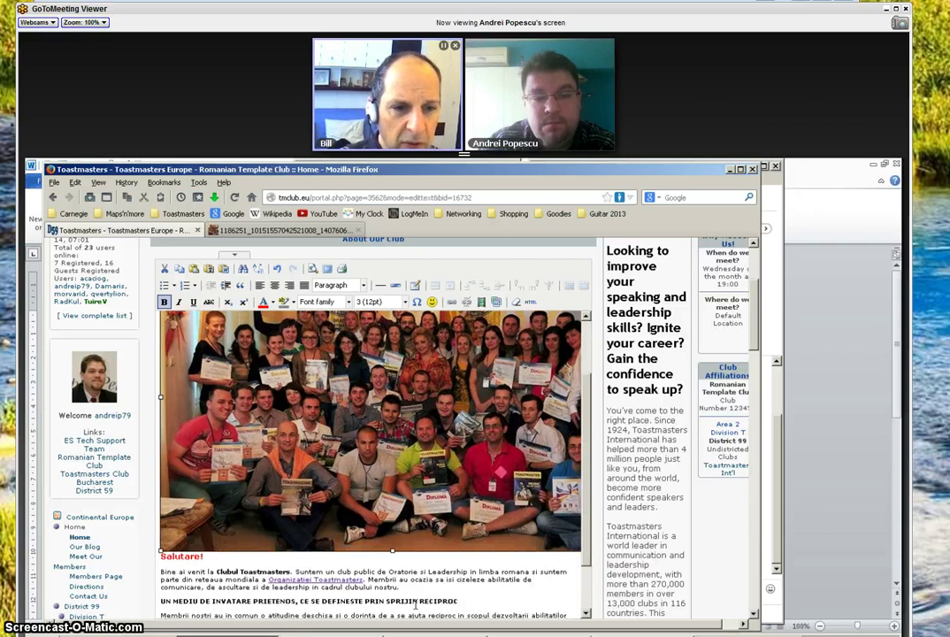
scroll(520, 582, "down", 2)
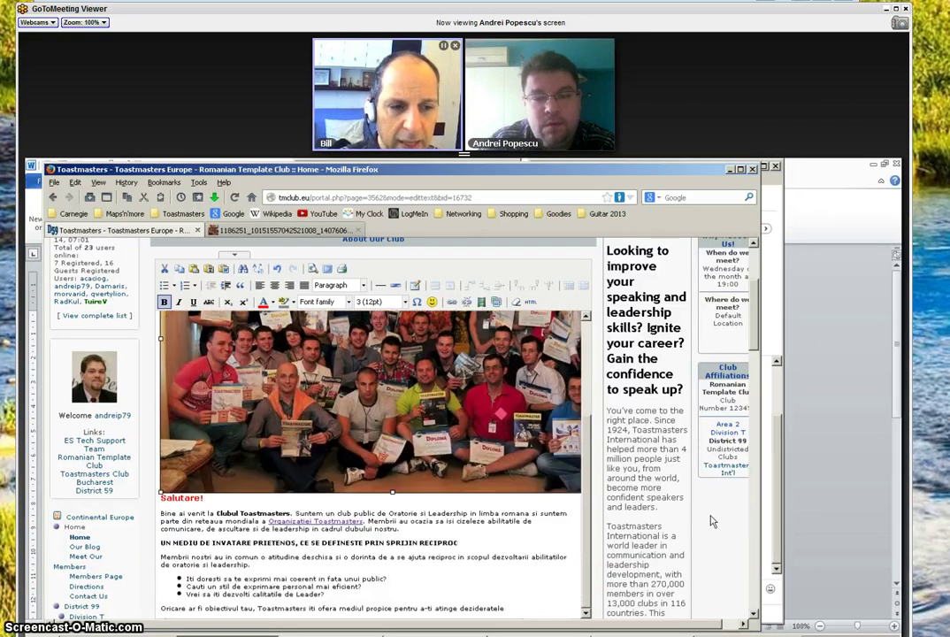
scroll(710, 522, "down", 3)
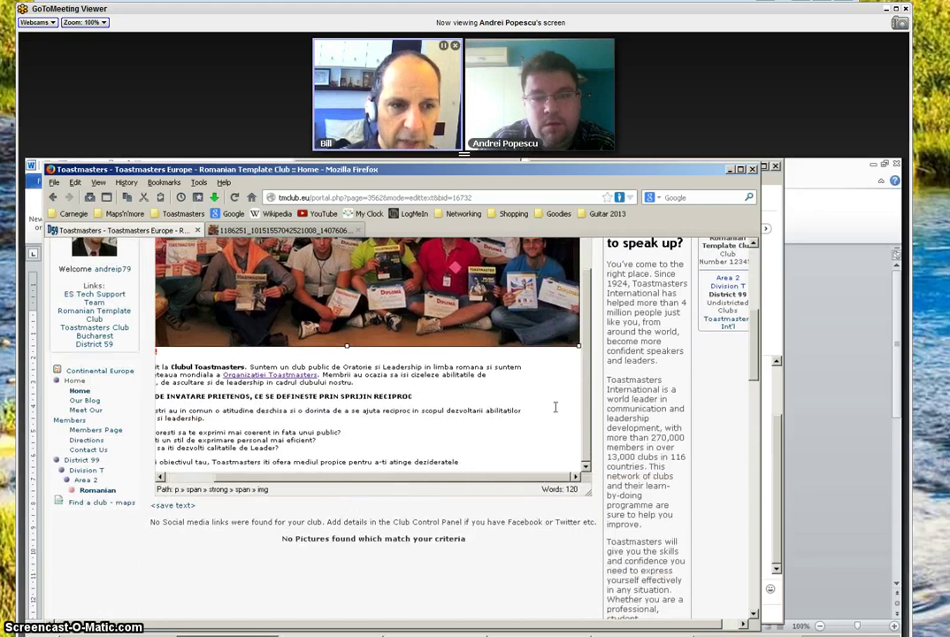
scroll(537, 372, "up", 3)
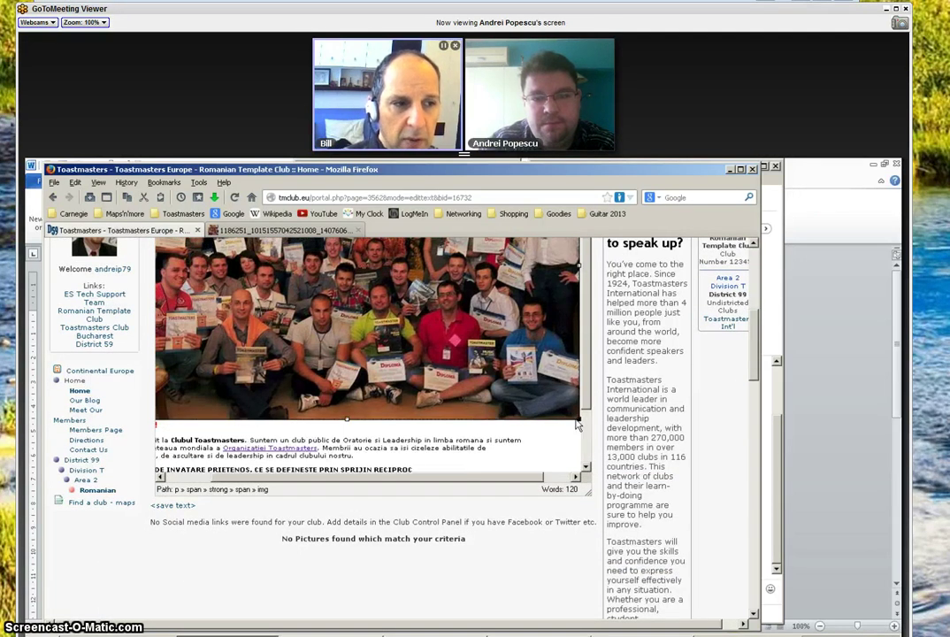
Shrink the photo slightly and move the Salutare! heading onto its own line below it.
left_click_drag(580, 420, 458, 337)
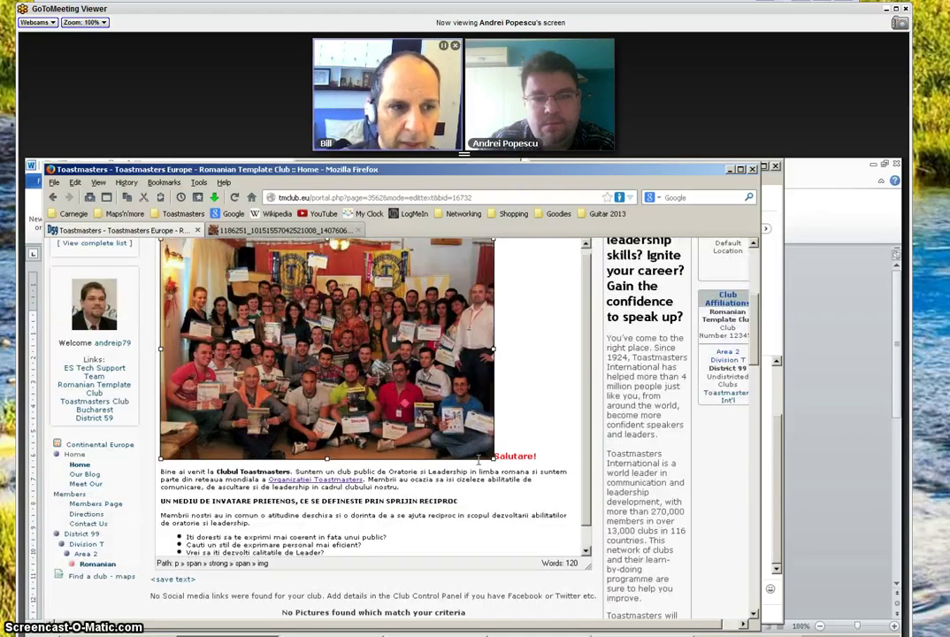
left_click(531, 445)
key("Return")
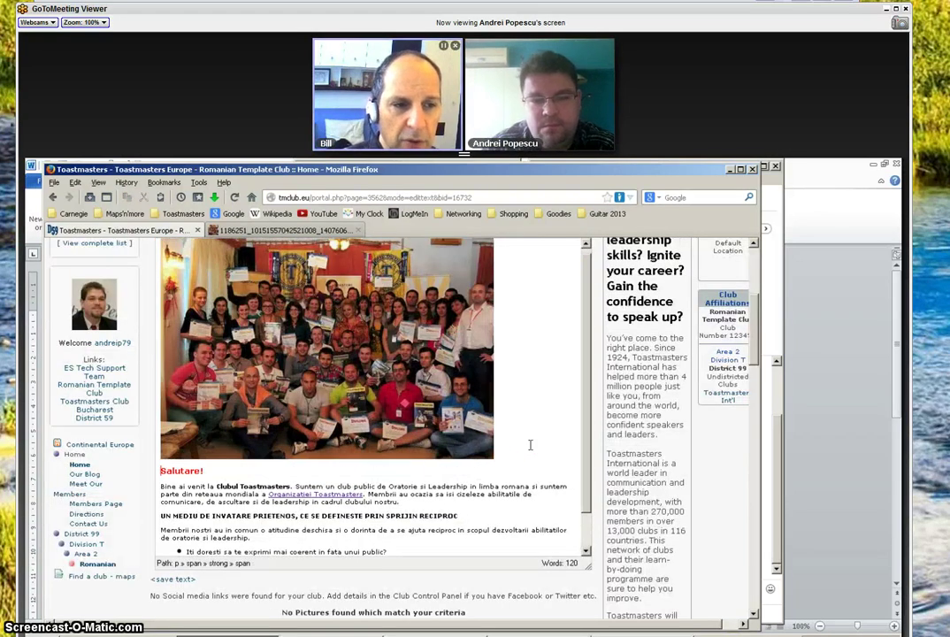
Reselect the group photo and shrink it further to a smaller size.
scroll(530, 433, "up", 3)
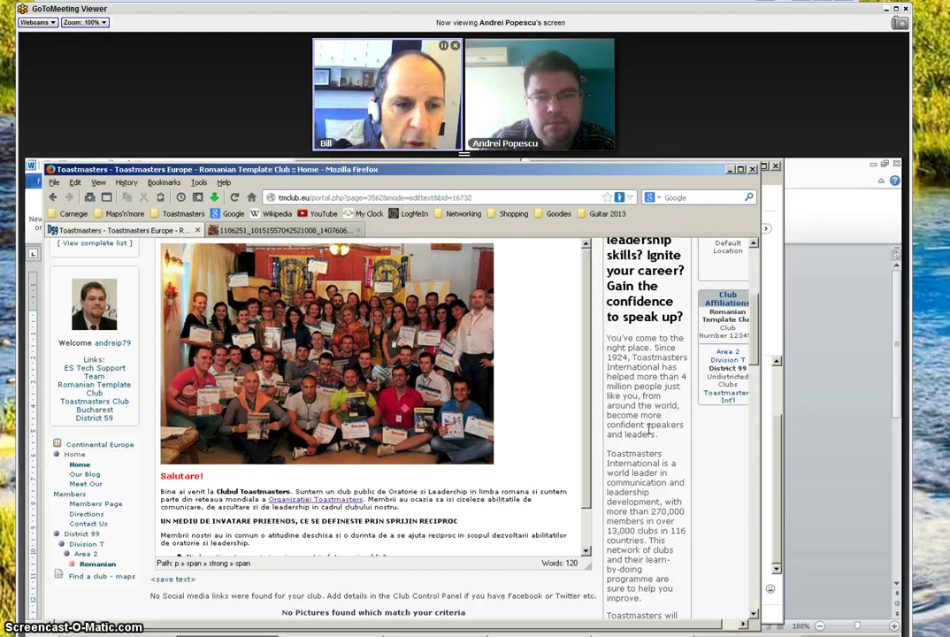
left_click(425, 513)
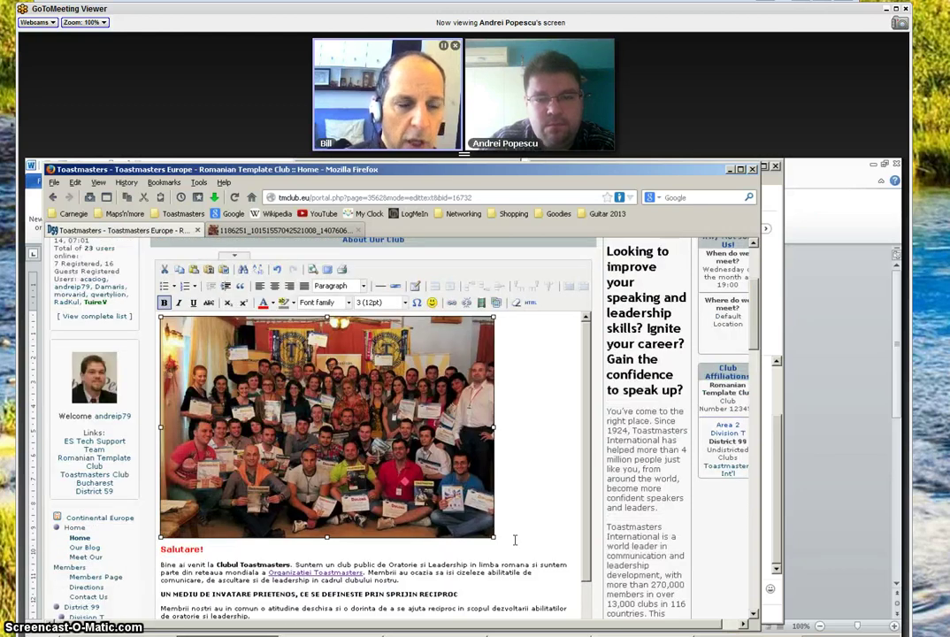
scroll(691, 543, "down", 3)
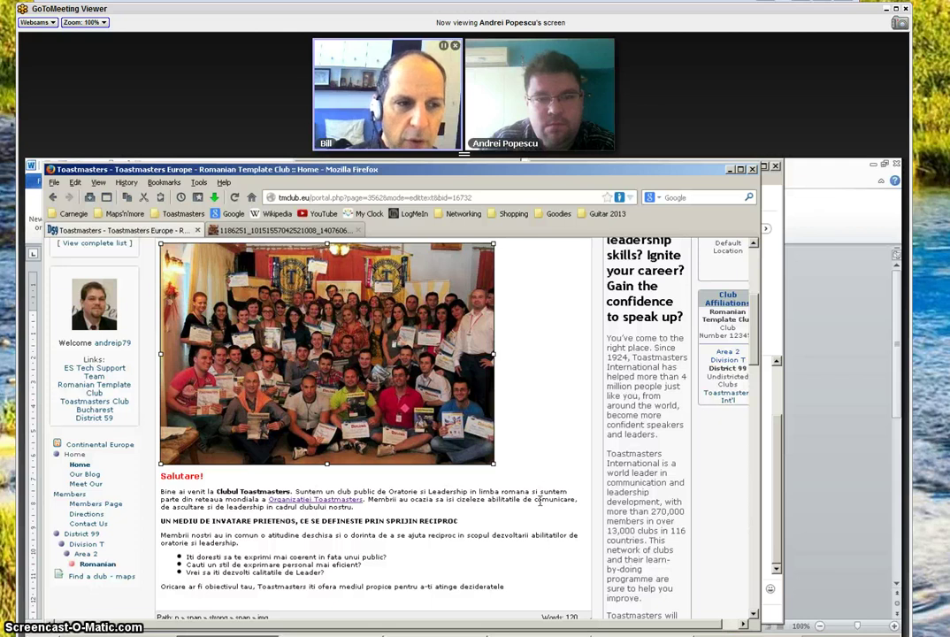
scroll(493, 534, "up", 3)
left_click_drag(494, 539, 383, 462)
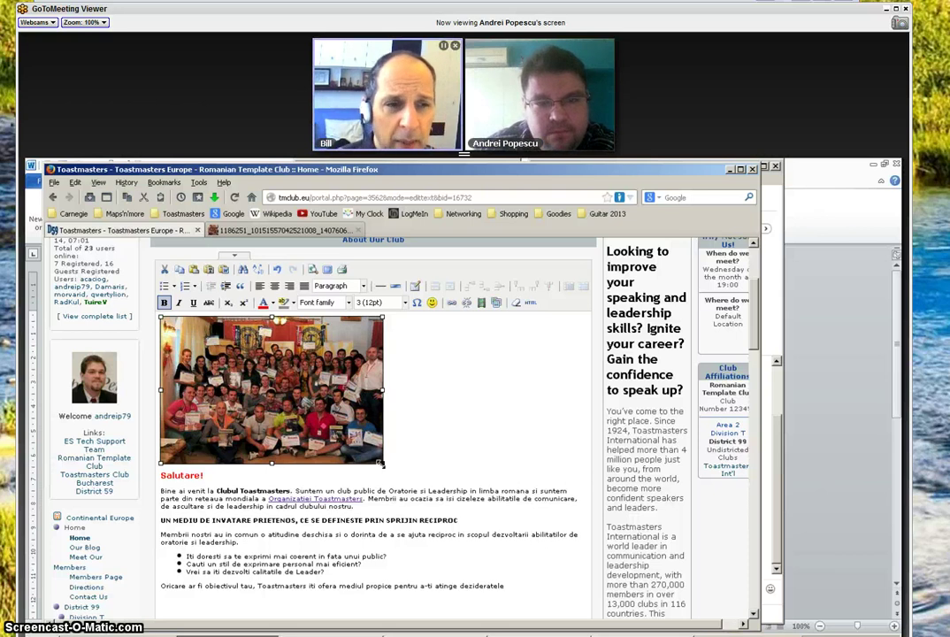
left_click(413, 372)
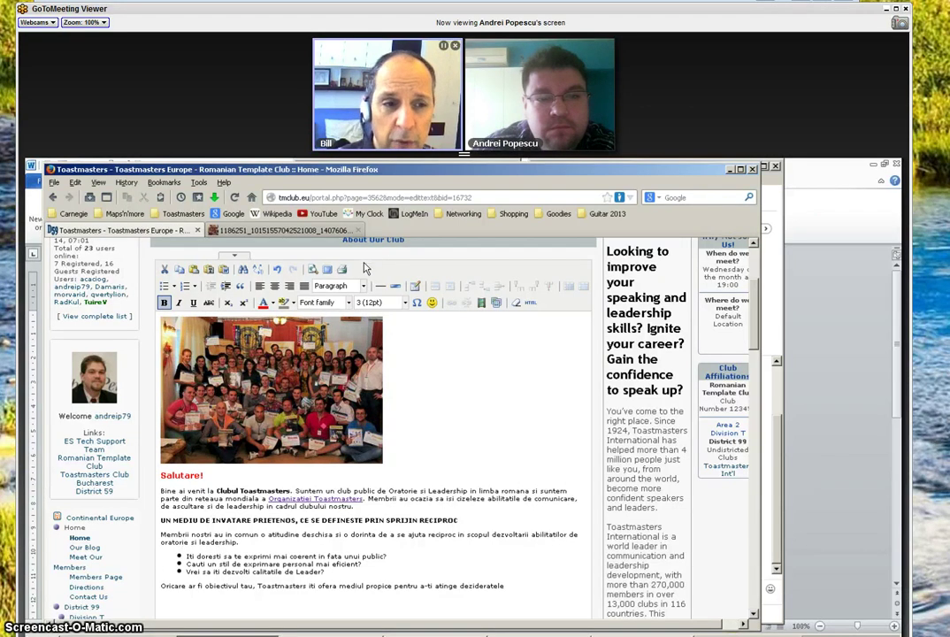
left_click(293, 370)
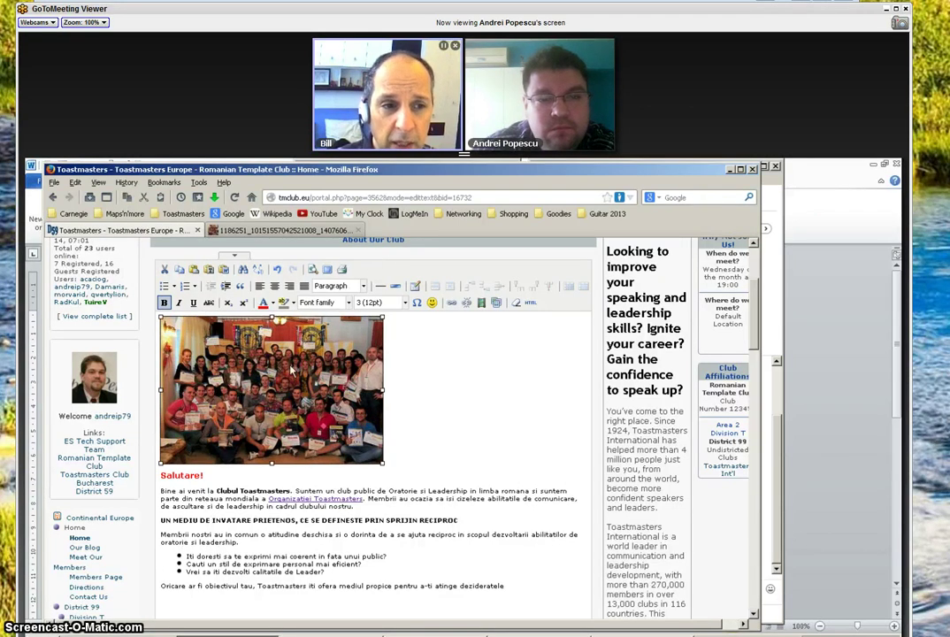